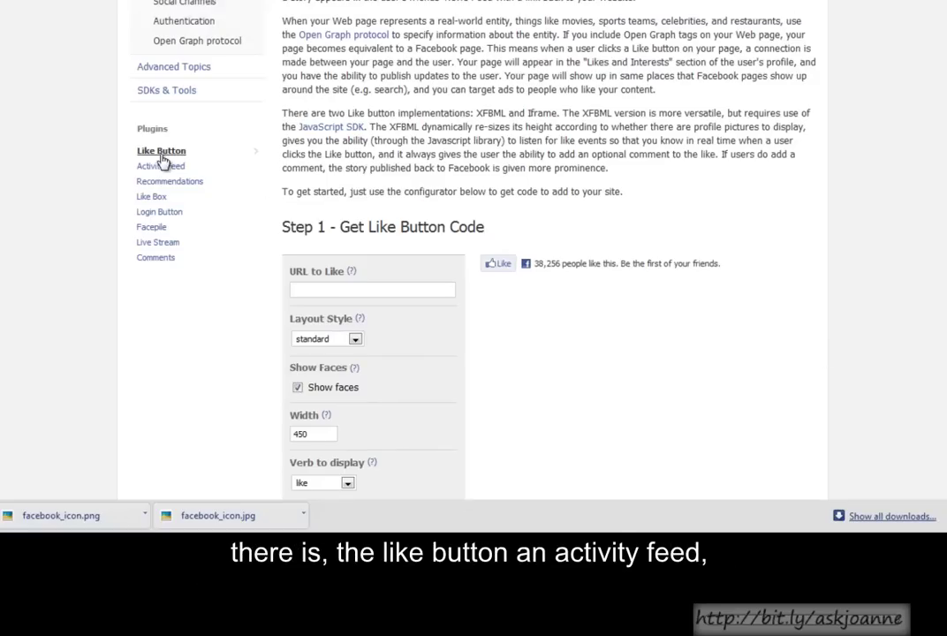
Step through the Activity Feed, Recommendations, Like Box, Login Button, Facepile, Live Stream and Comments plugin pages
{"action": "left_click", "coordinate": [160, 168]}
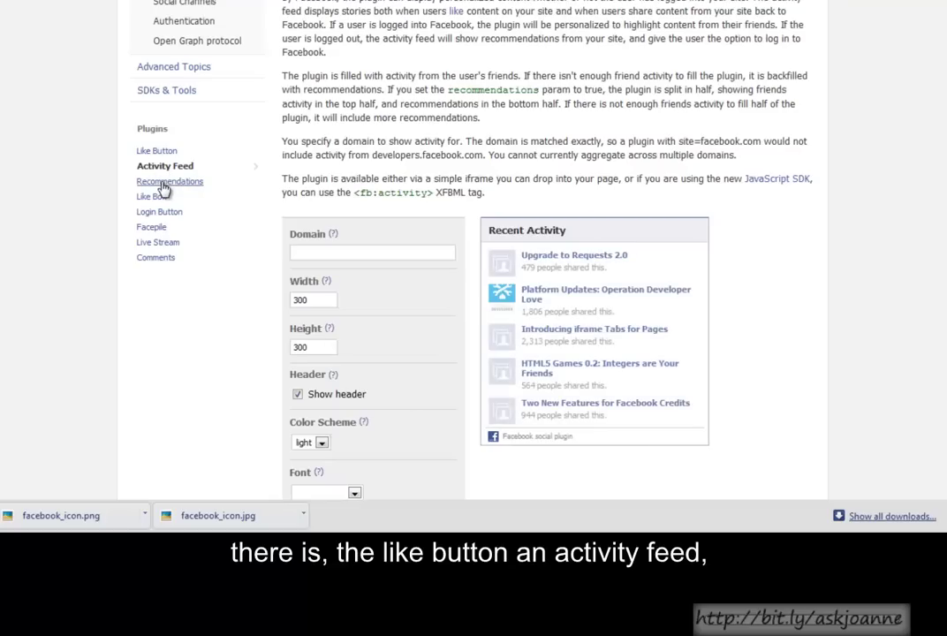
{"action": "left_click", "coordinate": [162, 183]}
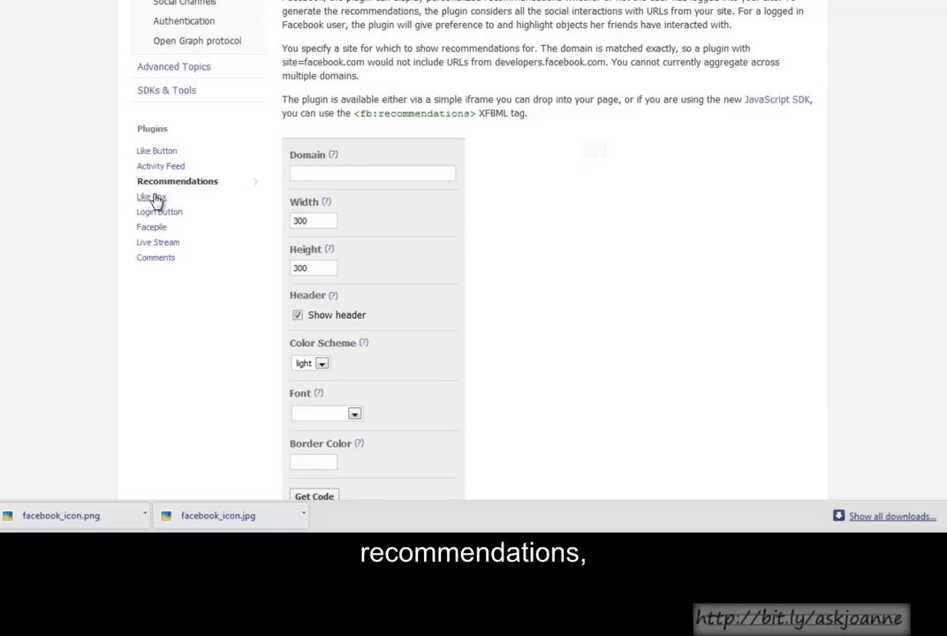
{"action": "left_click", "coordinate": [154, 198]}
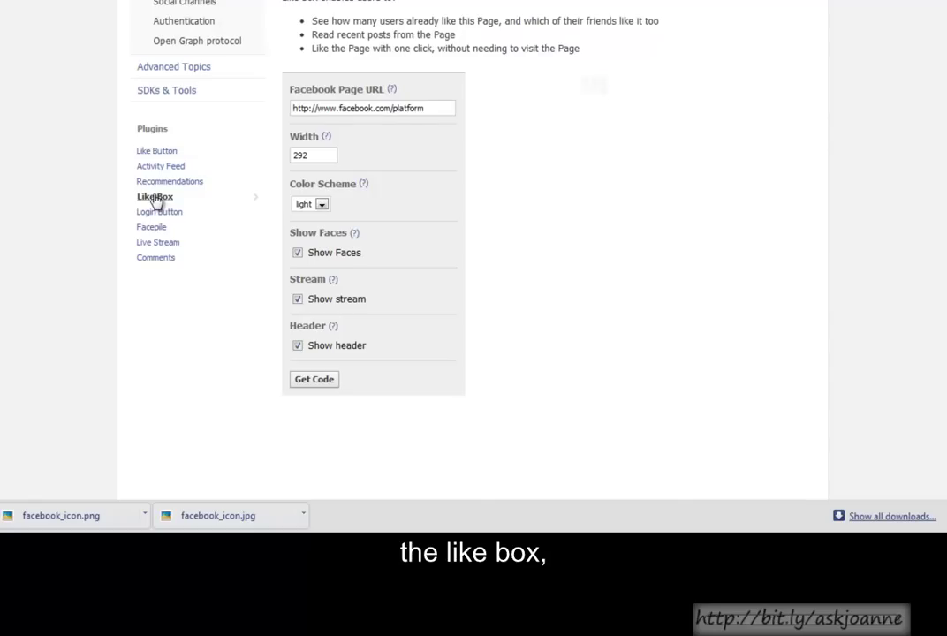
{"action": "left_click", "coordinate": [159, 216]}
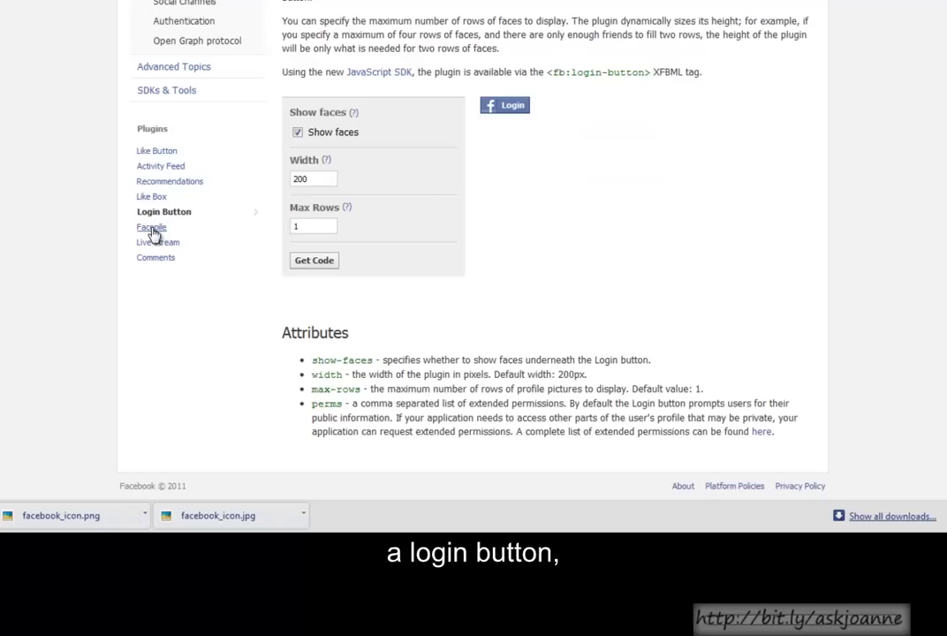
{"action": "left_click", "coordinate": [152, 228]}
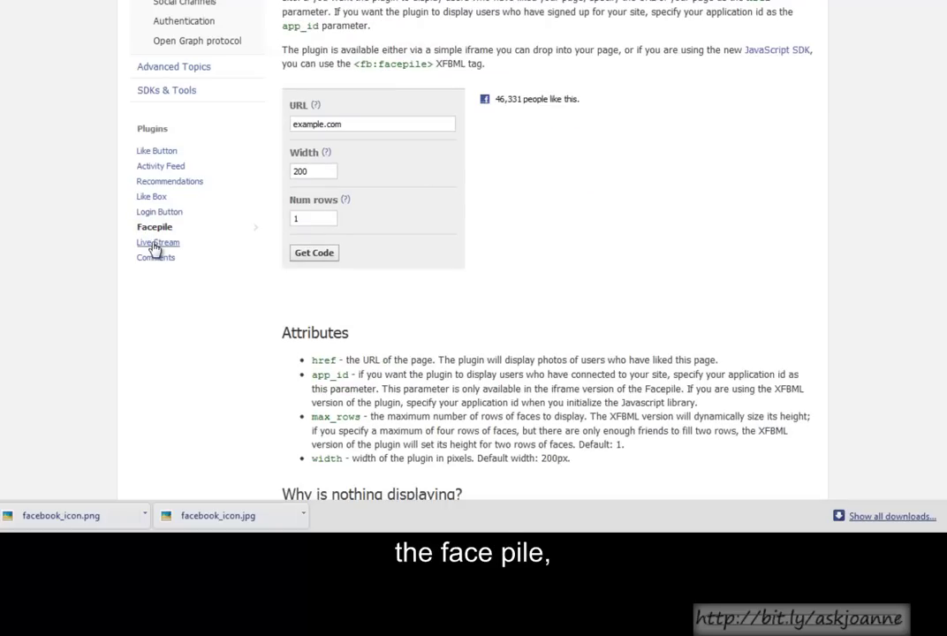
{"action": "left_click", "coordinate": [156, 243]}
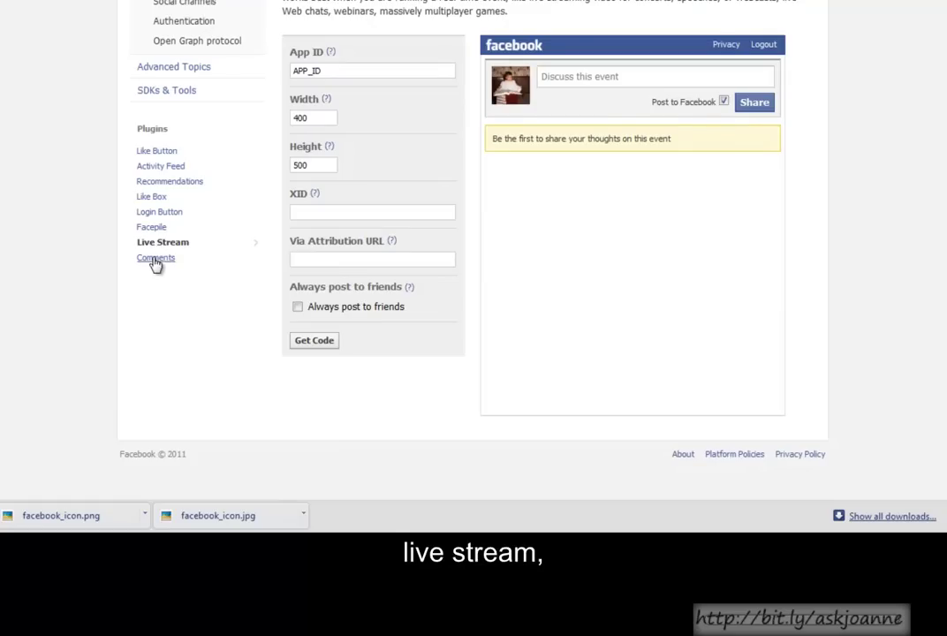
{"action": "left_click", "coordinate": [154, 260]}
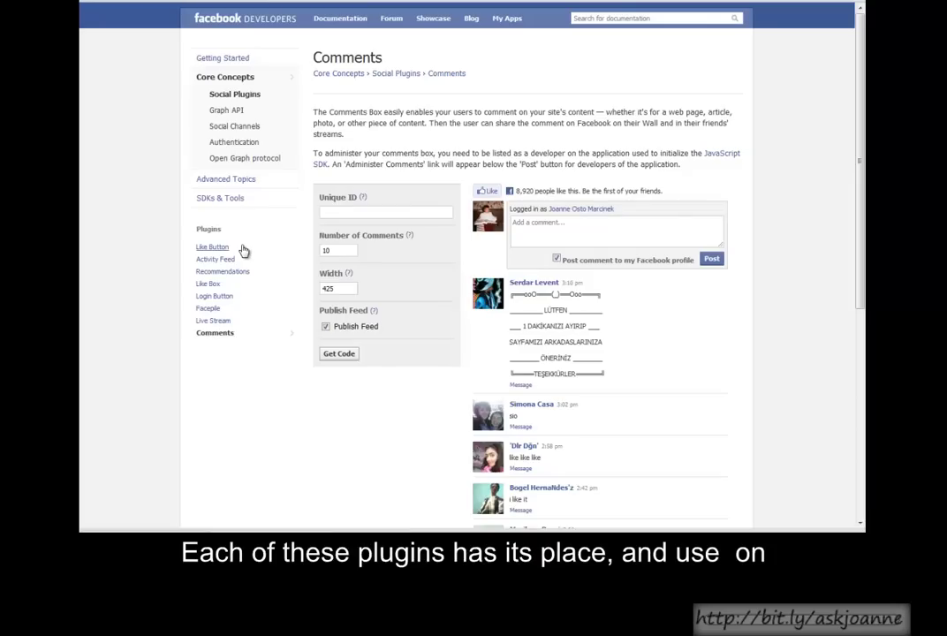
Revisit the Like Button and Like Box plugin pages and start editing the Facebook Page URL field
{"action": "left_click", "coordinate": [215, 249]}
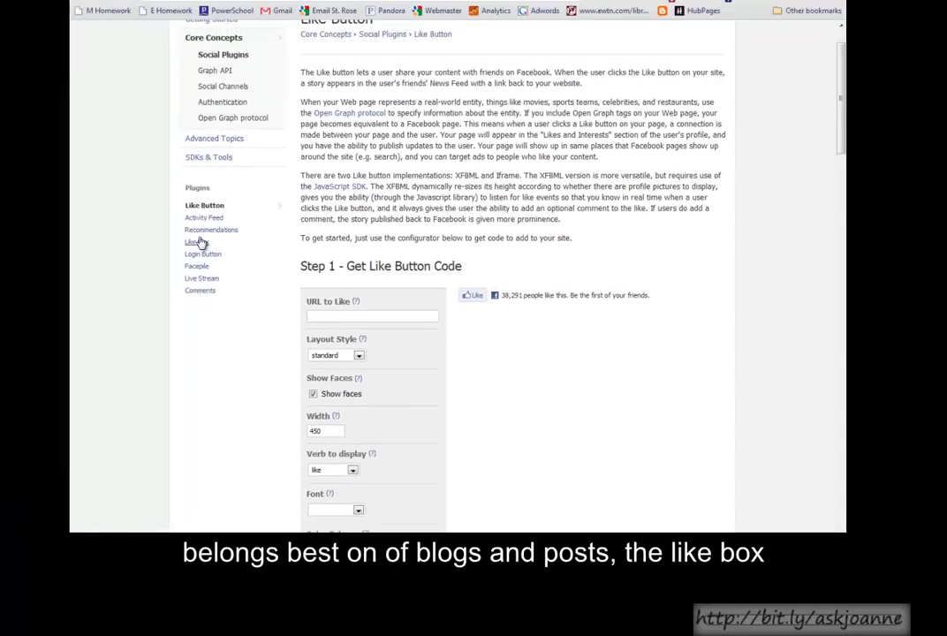
{"action": "left_click", "coordinate": [199, 242]}
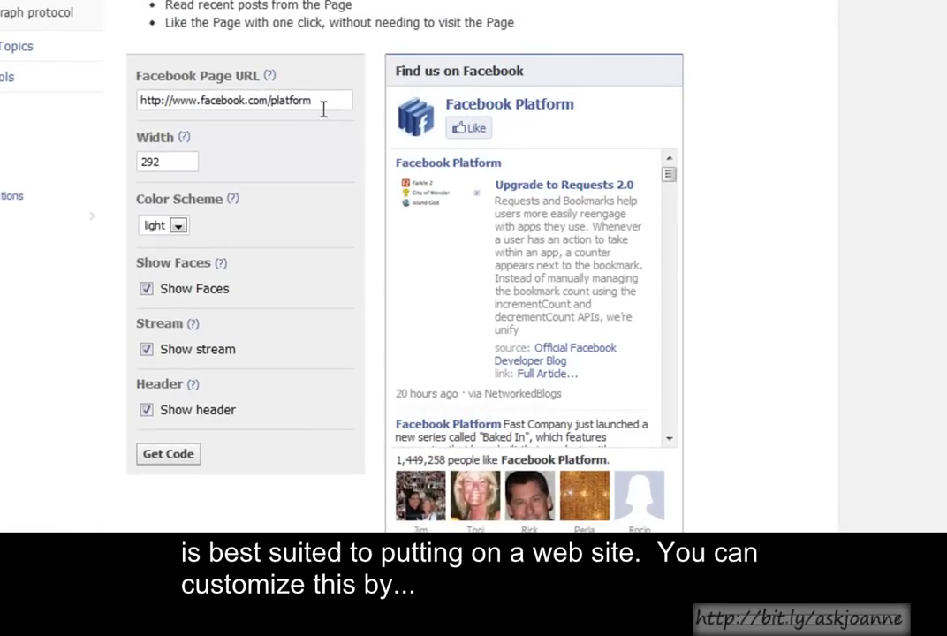
{"action": "left_click", "coordinate": [323, 106]}
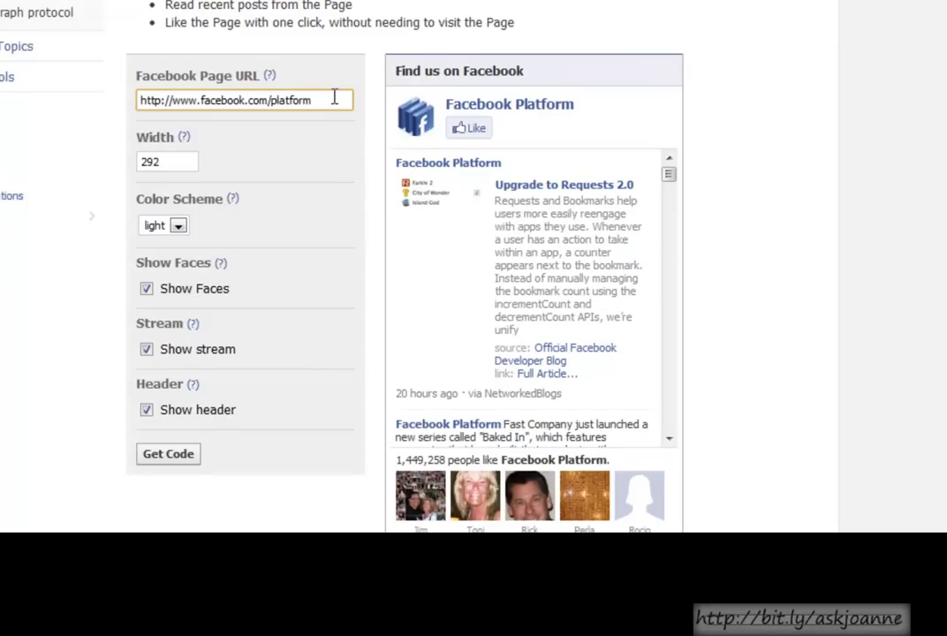
Replace the Like Box's Facebook Page URL with the pasted Anticipation Villa page address
{"action": "triple_click", "coordinate": [332, 99]}
{"action": "key", "text": "ctrl+v"}
{"action": "left_click", "coordinate": [176, 162]}
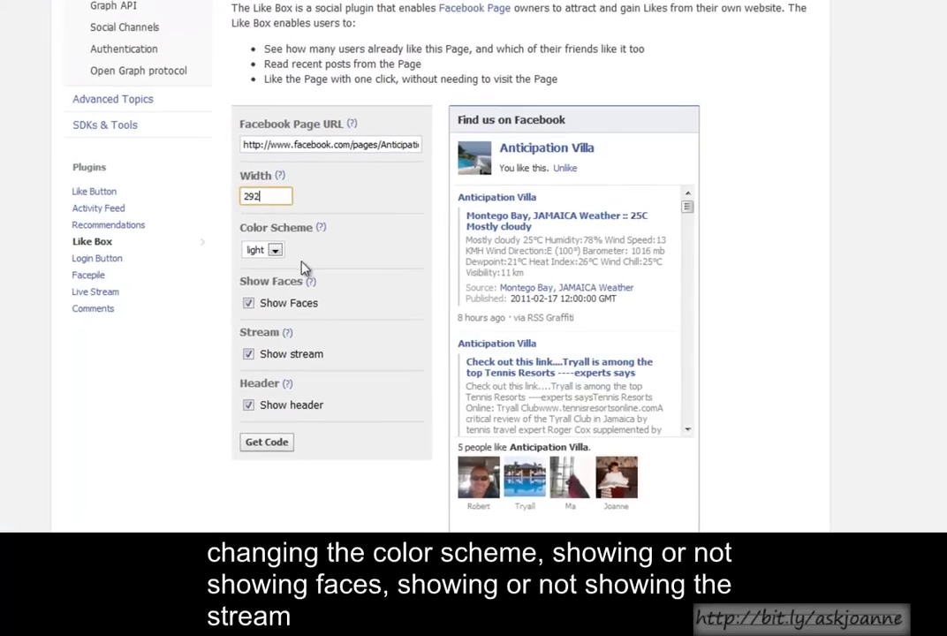
Toggle Show Faces, Show stream and Show header off and back on, then generate the Like Box code
{"action": "left_click", "coordinate": [248, 303]}
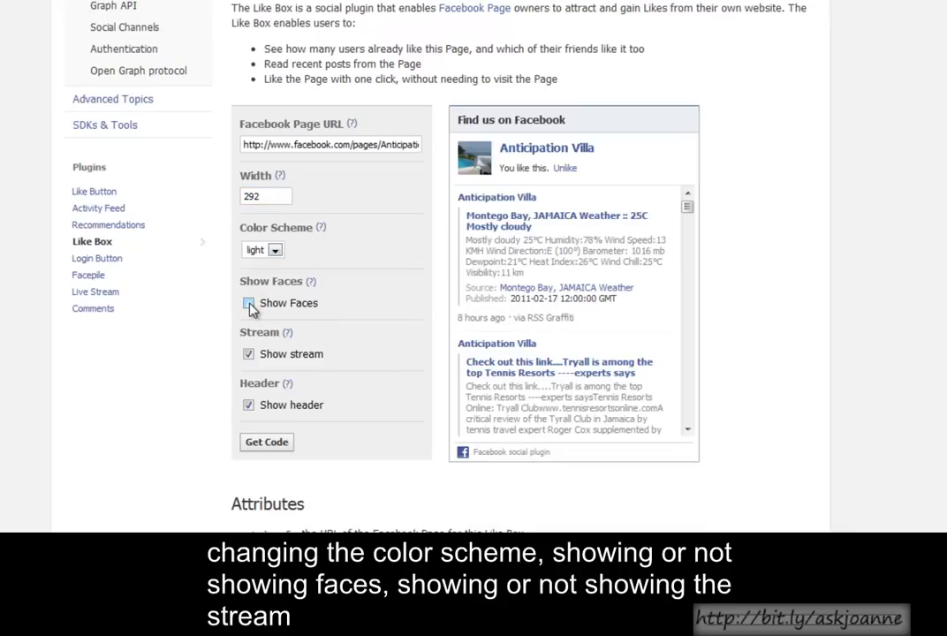
{"action": "left_click", "coordinate": [248, 354]}
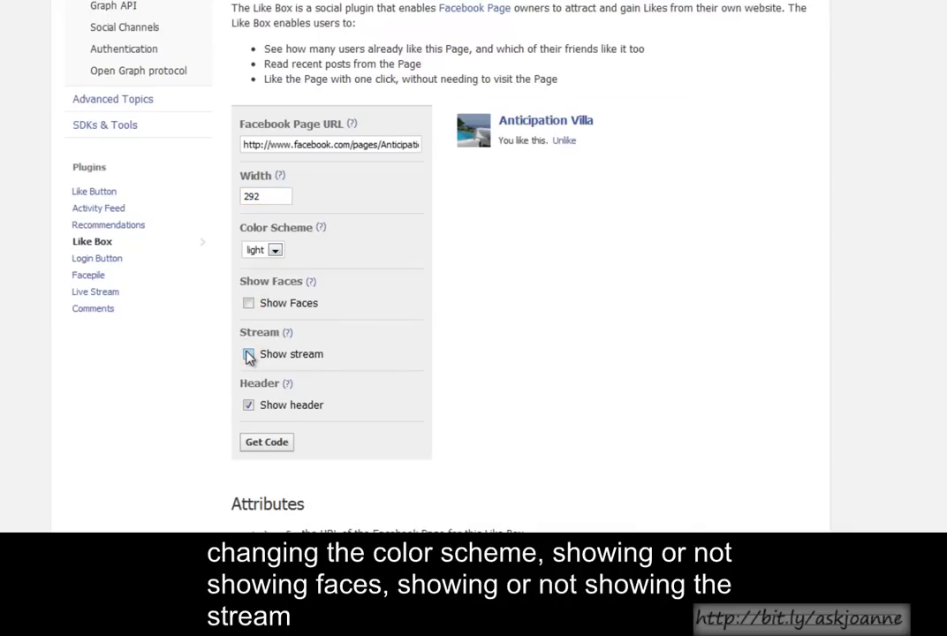
{"action": "left_click", "coordinate": [248, 405]}
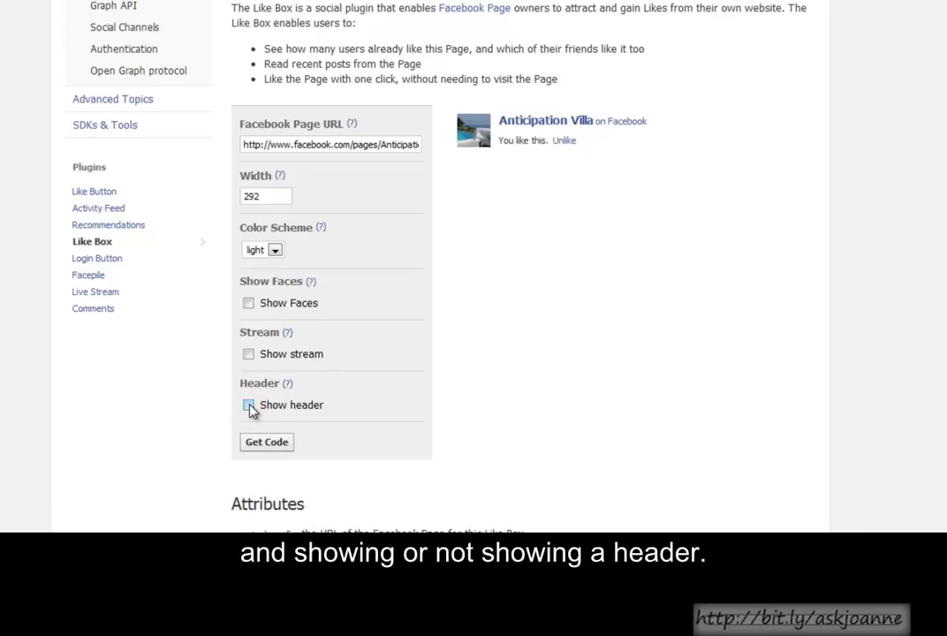
{"action": "left_click", "coordinate": [249, 406]}
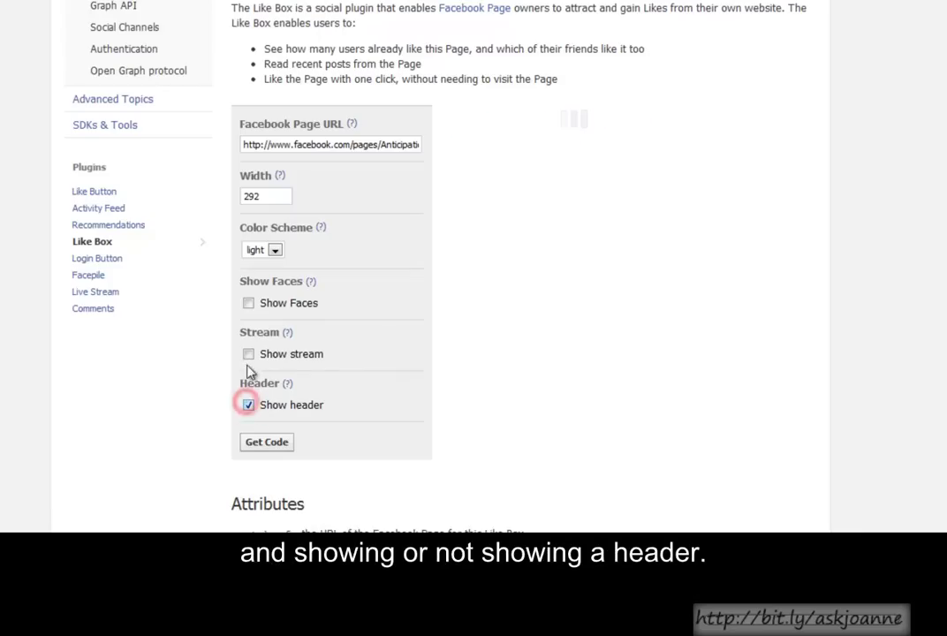
{"action": "left_click", "coordinate": [249, 354]}
{"action": "left_click", "coordinate": [249, 303]}
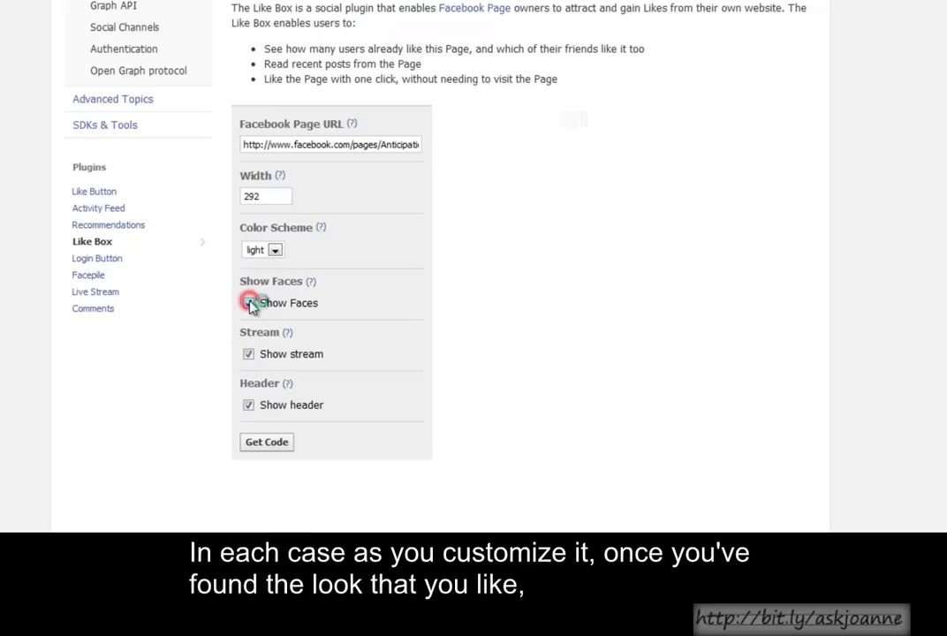
{"action": "left_click", "coordinate": [265, 444]}
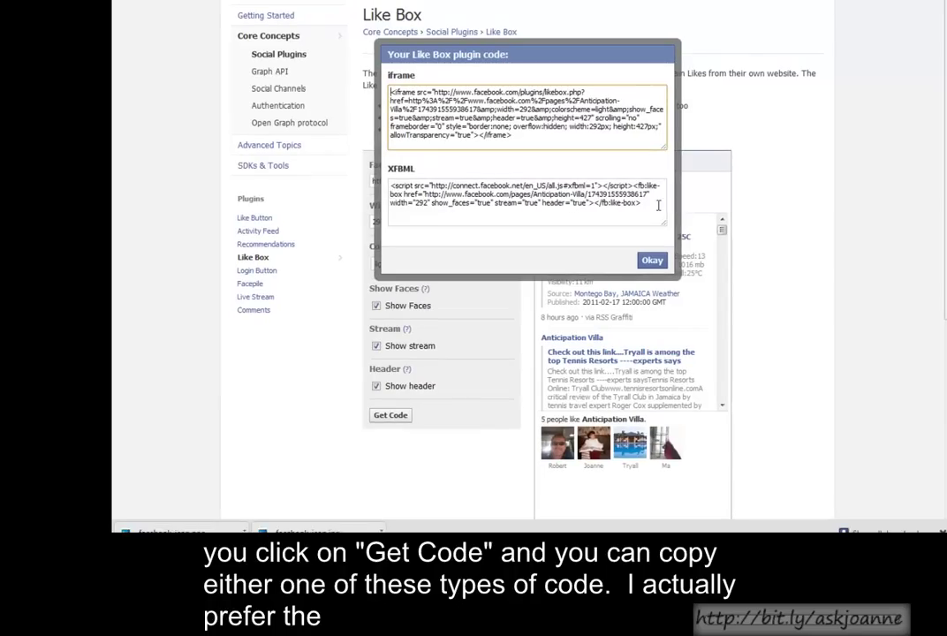
Copy the Like Box iframe embed code and close the plugin code window
{"action": "left_click_drag", "start_coordinate": [531, 137], "coordinate": [390, 91]}
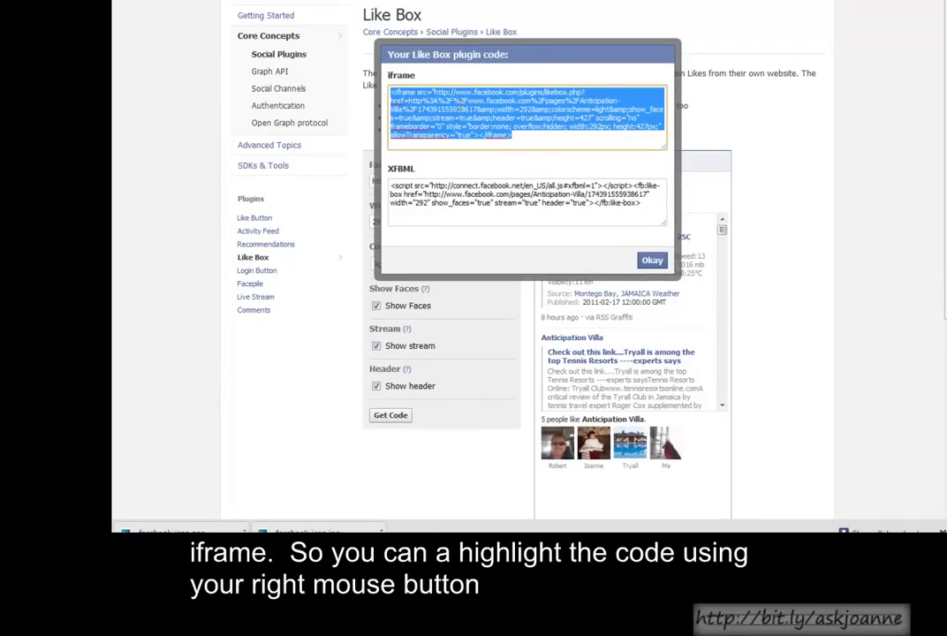
{"action": "right_click", "coordinate": [459, 103]}
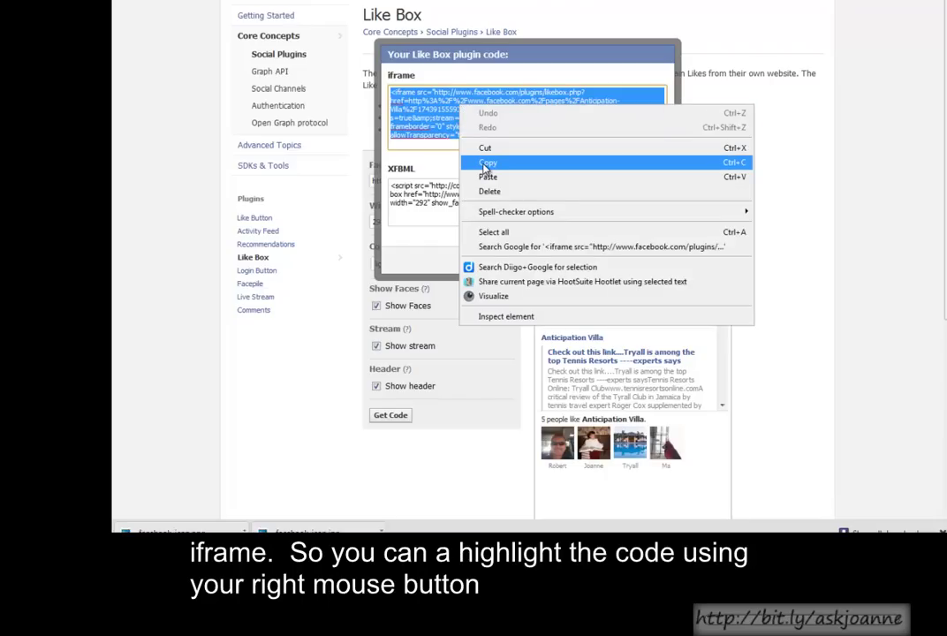
{"action": "left_click", "coordinate": [486, 163]}
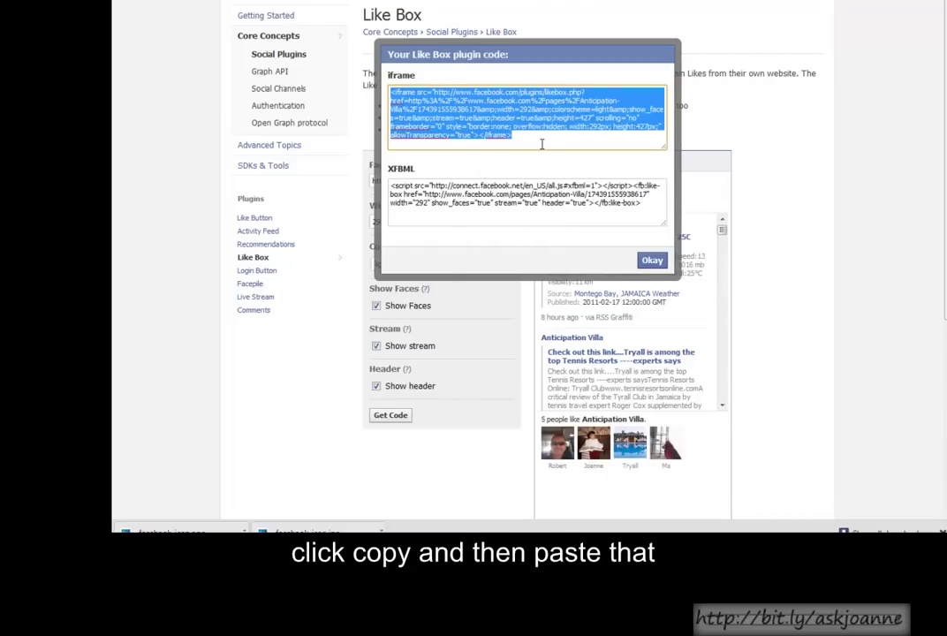
{"action": "left_click", "coordinate": [539, 142]}
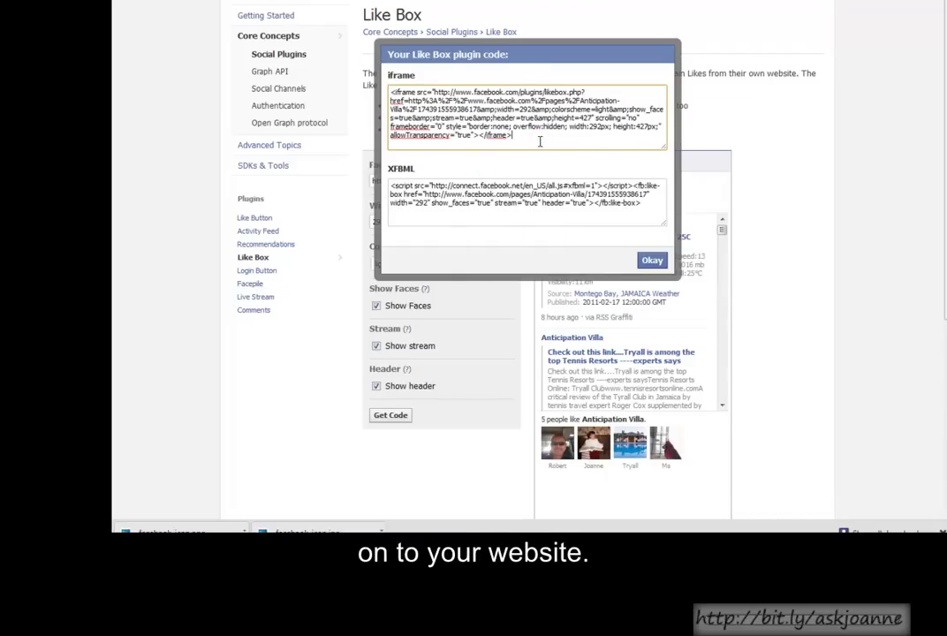
{"action": "left_click", "coordinate": [651, 259]}
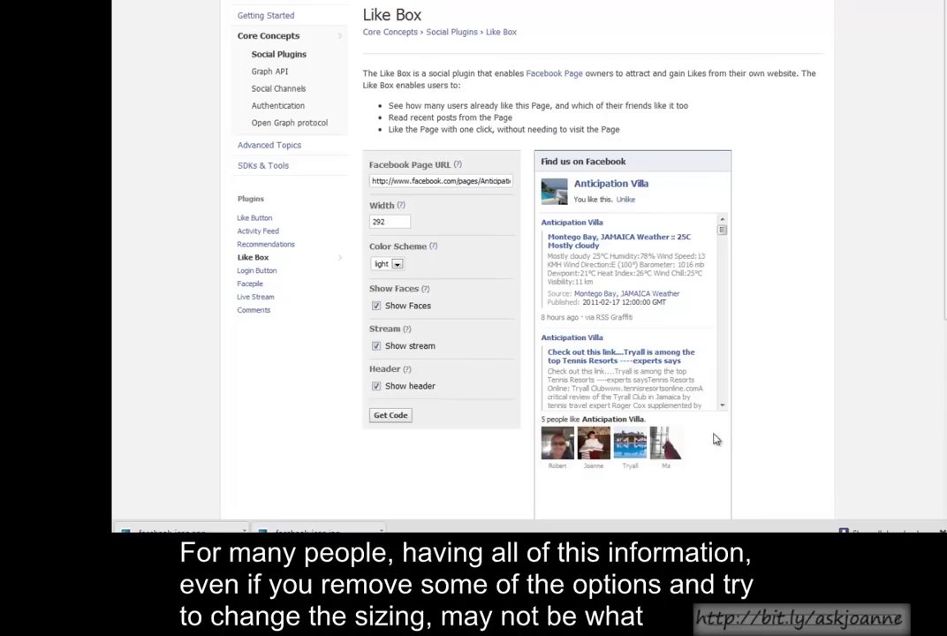
Uncheck Show Faces and Show stream in the Like Box settings
{"action": "left_click", "coordinate": [377, 305]}
{"action": "left_click", "coordinate": [377, 346]}
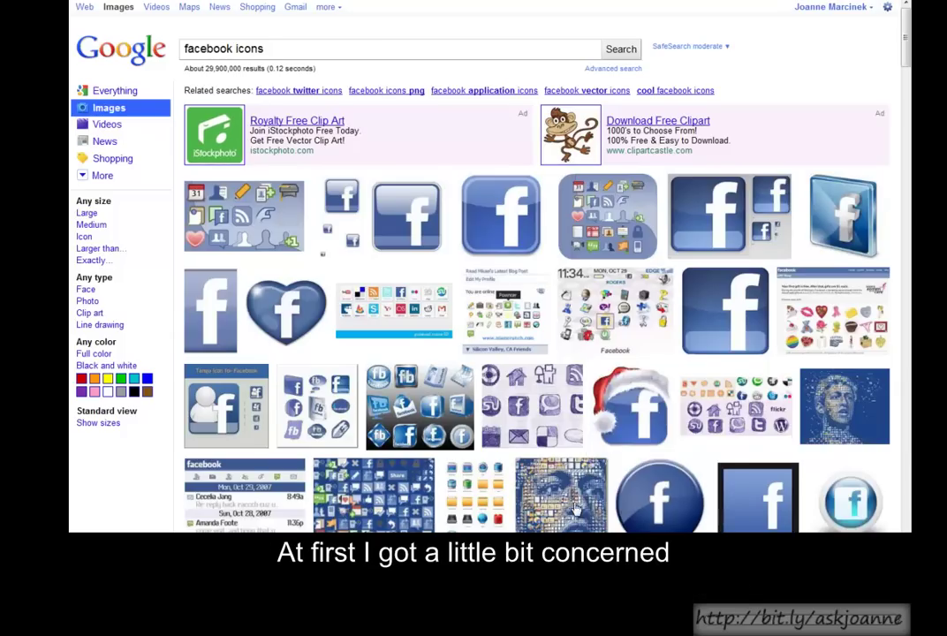
Open the 256 × 256 facebook_icon.png result in Google's image viewer
{"action": "mouse_move", "coordinate": [575, 511]}
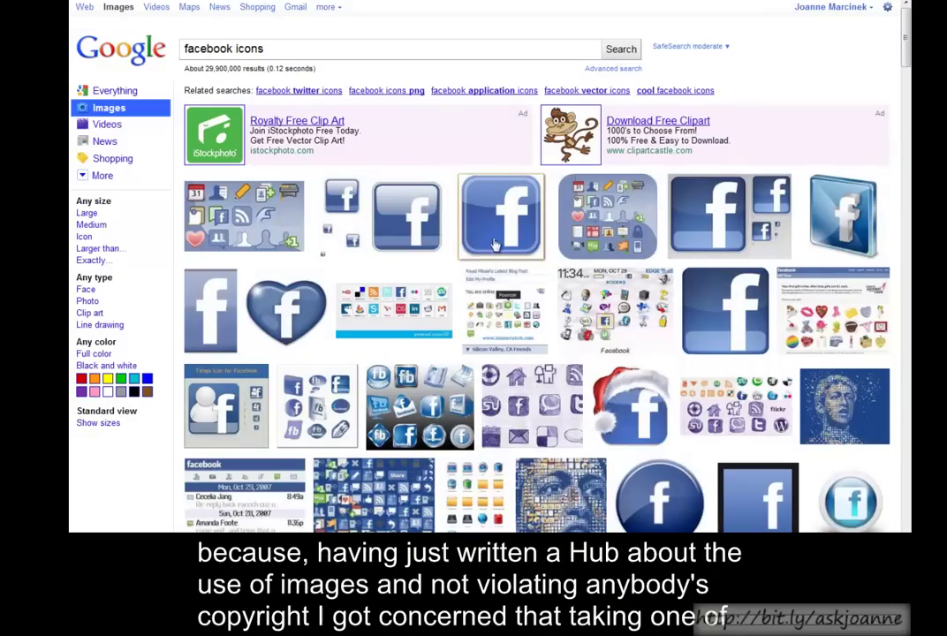
{"action": "mouse_move", "coordinate": [499, 228]}
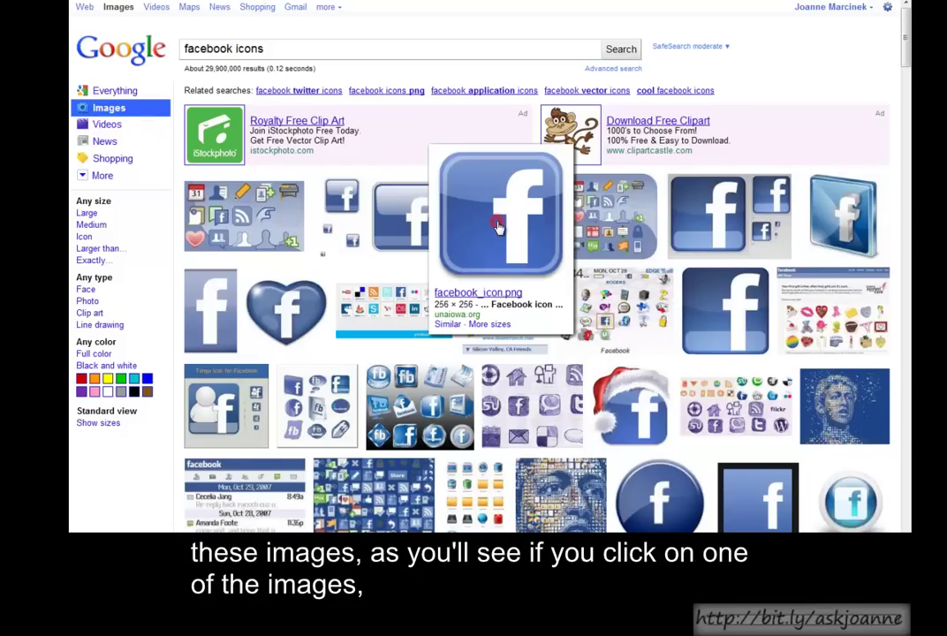
{"action": "left_click", "coordinate": [499, 227]}
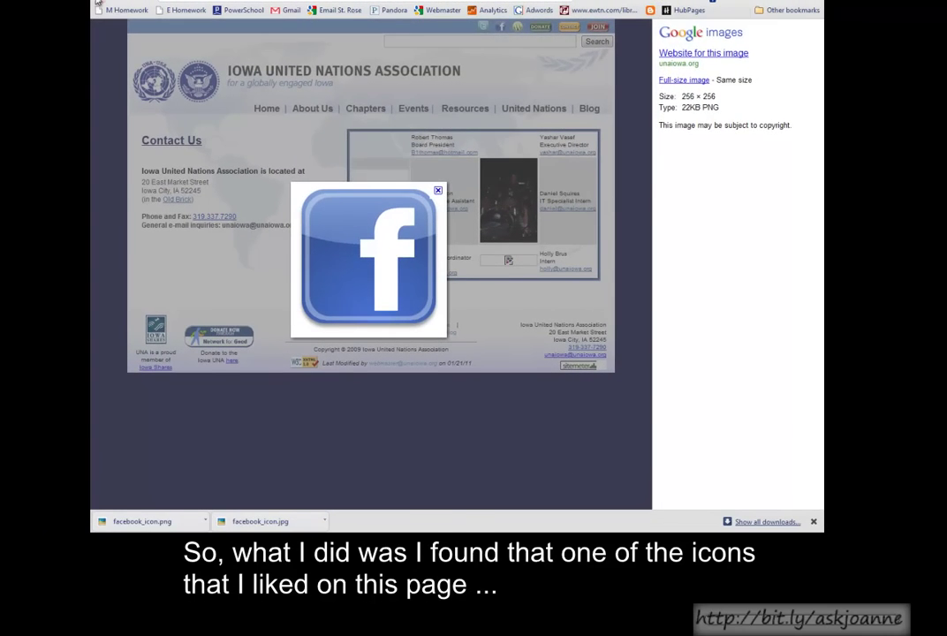
Go back to the facebook icons search results and scroll through them
{"action": "left_click", "coordinate": [98, 4]}
{"action": "mouse_move", "coordinate": [822, 91]}
{"action": "left_mouse_down"}
{"action": "mouse_move", "coordinate": [820, 201]}
{"action": "mouse_move", "coordinate": [820, 113]}
{"action": "left_mouse_up"}
{"action": "scroll", "coordinate": [366, 485], "scroll_direction": "up", "scroll_amount": 5}
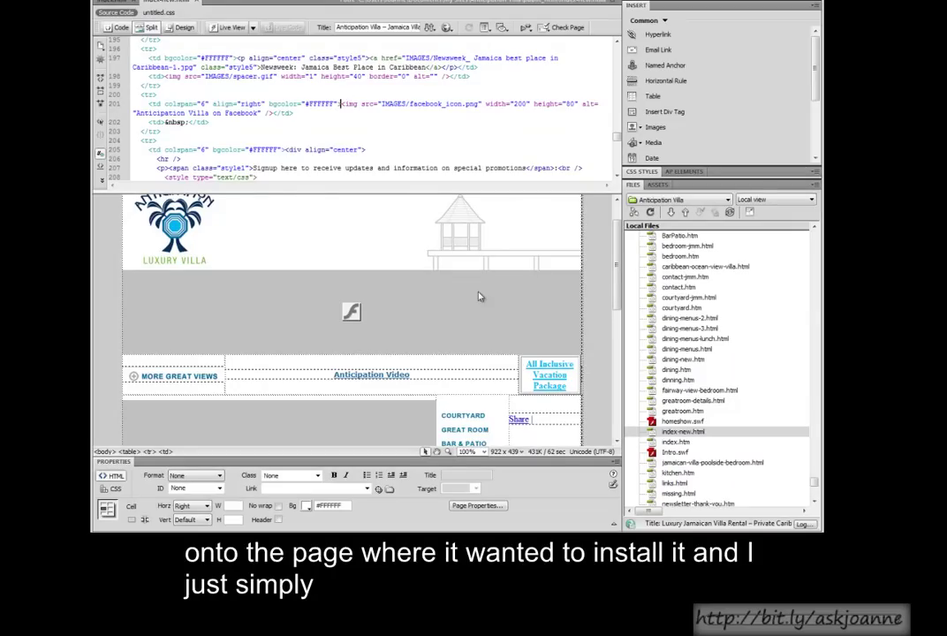
Select the Find us on Facebook image and paste the villa's Facebook page URL as its link
{"action": "scroll", "coordinate": [604, 241], "scroll_direction": "down", "scroll_amount": 5}
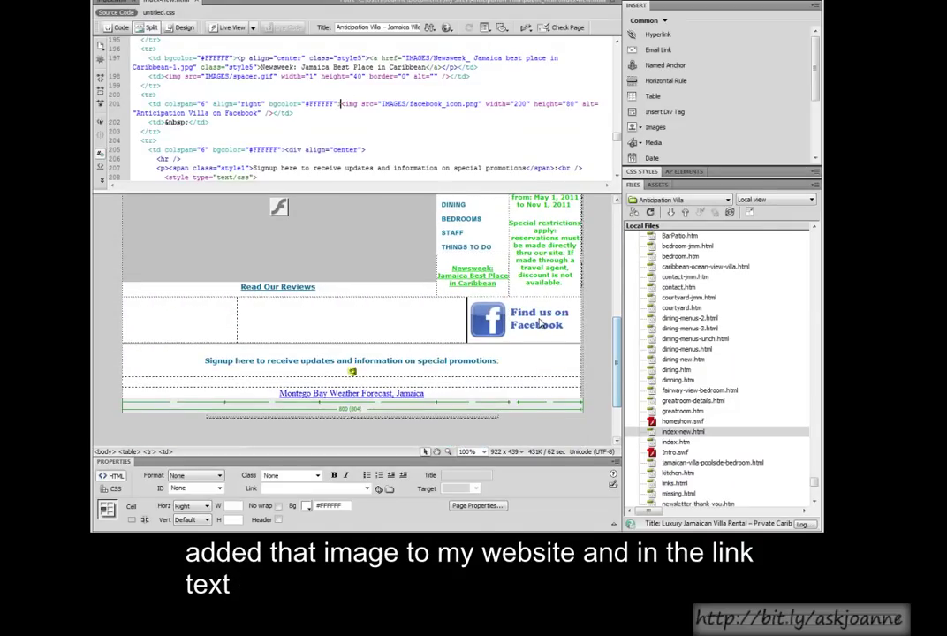
{"action": "left_click", "coordinate": [538, 320]}
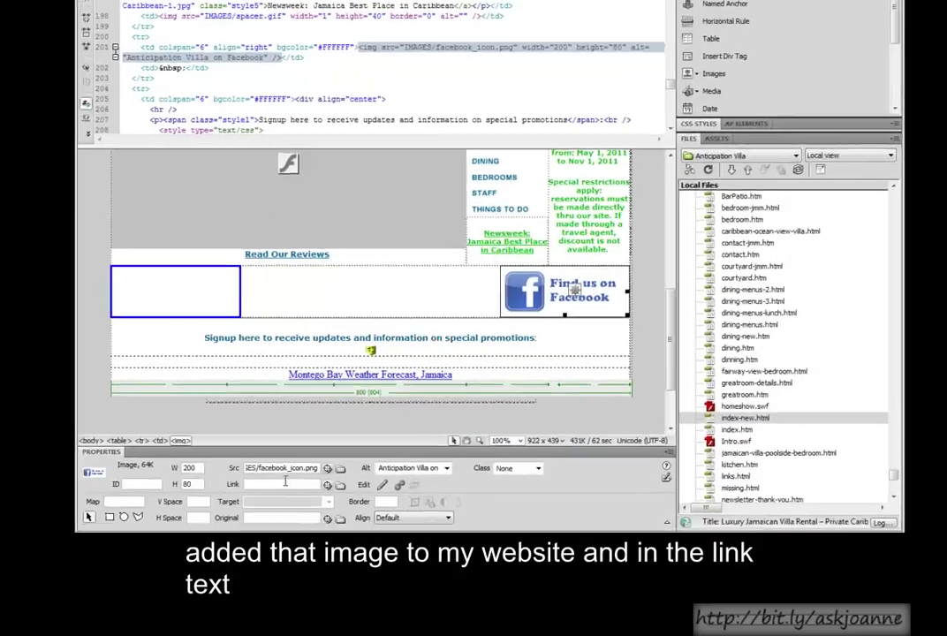
{"action": "left_click", "coordinate": [274, 490]}
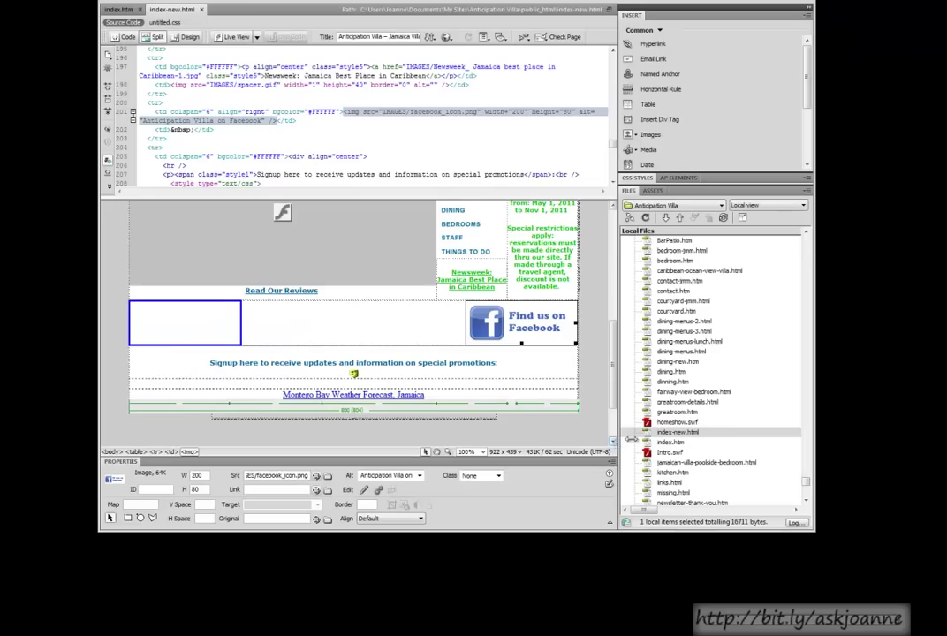
{"action": "left_click", "coordinate": [277, 490]}
{"action": "key", "text": "ctrl+v"}
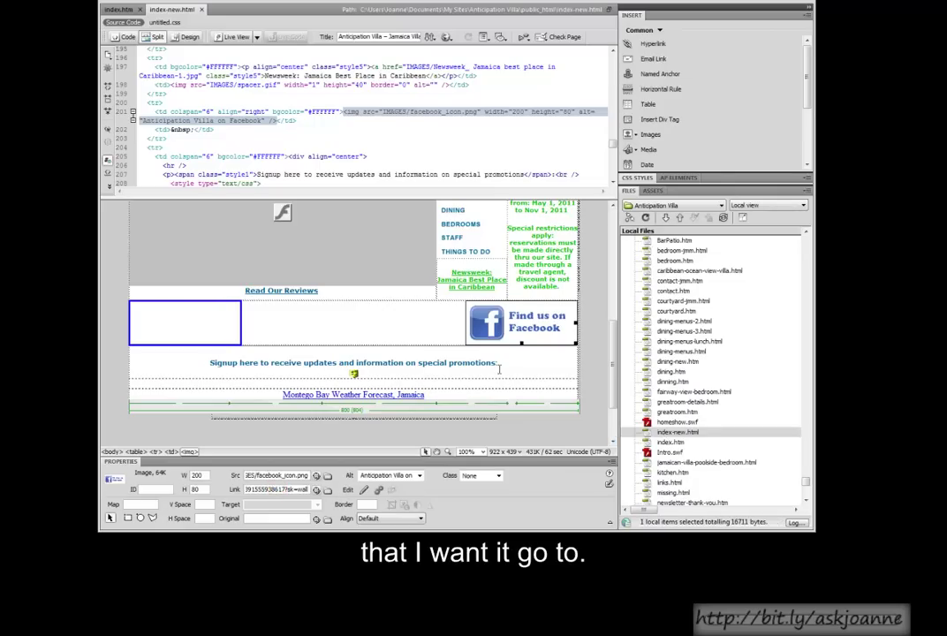
{"action": "left_click", "coordinate": [521, 366]}
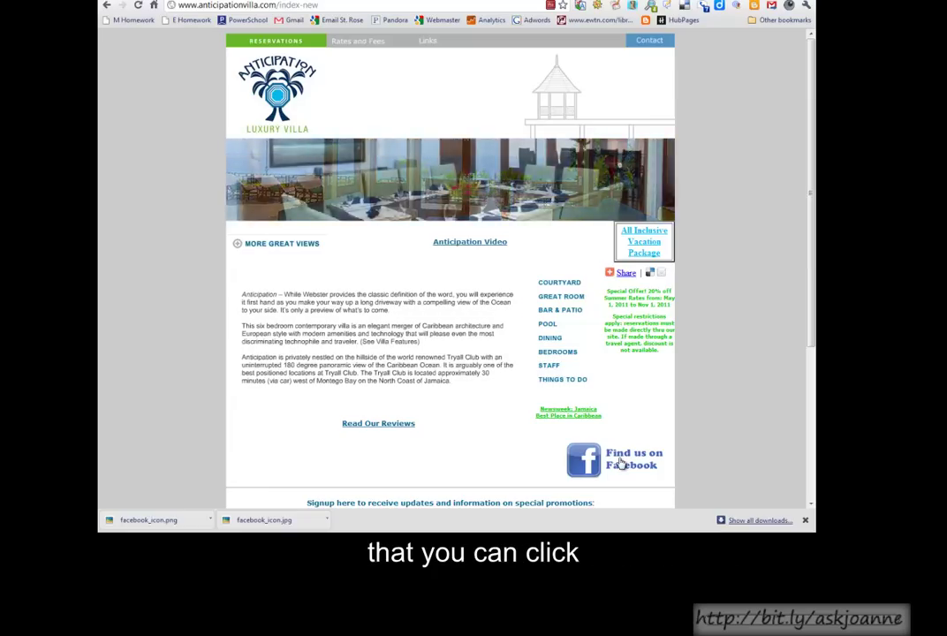
Click the Find us on Facebook icon on anticipationvilla.com to reach the villa's Facebook page
{"action": "left_click", "coordinate": [623, 461]}
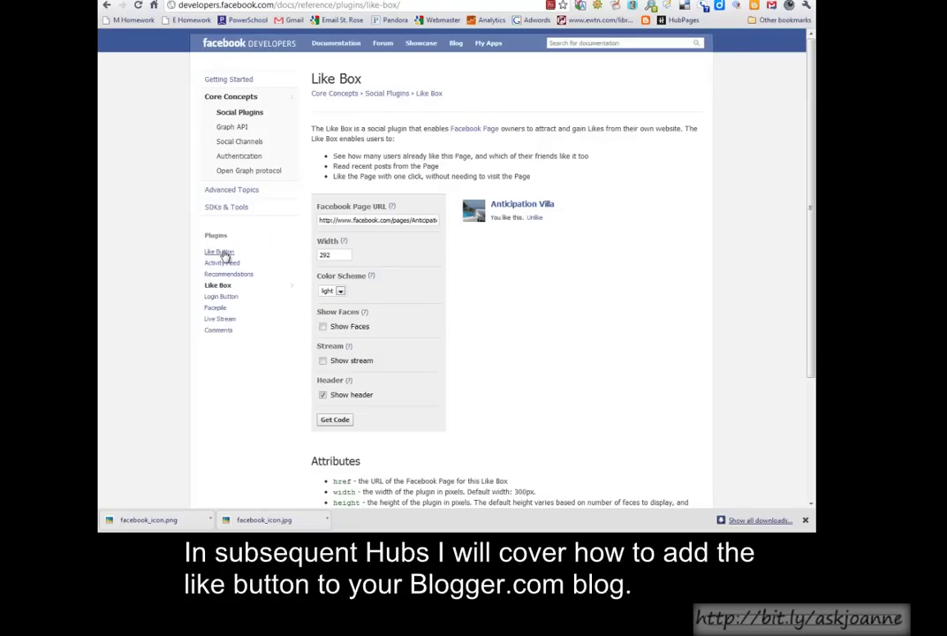
Open the Like Button plugin documentation in Facebook Developers
{"action": "left_click", "coordinate": [221, 253]}
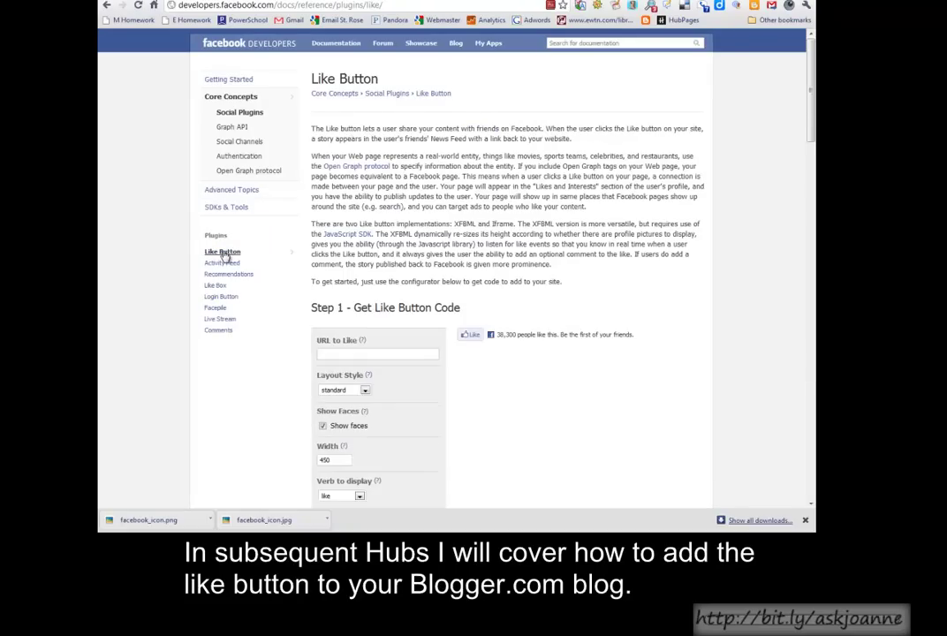